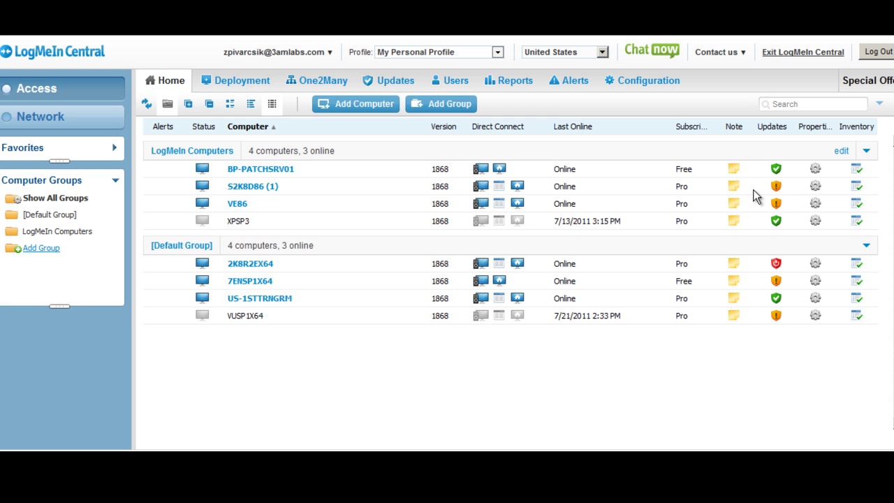
# Check the update status of the first computers in the LogMeIn Computers group and open the update settings for VE86
pyautogui.moveTo(777, 171)
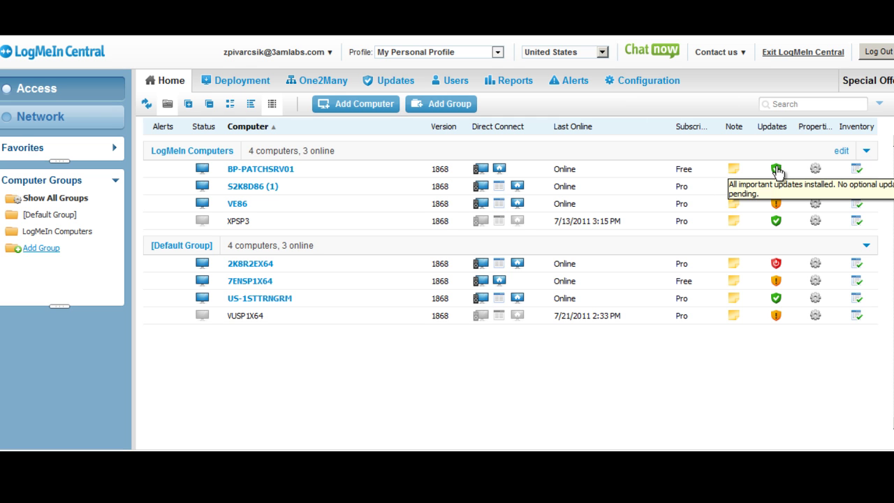
pyautogui.moveTo(779, 189)
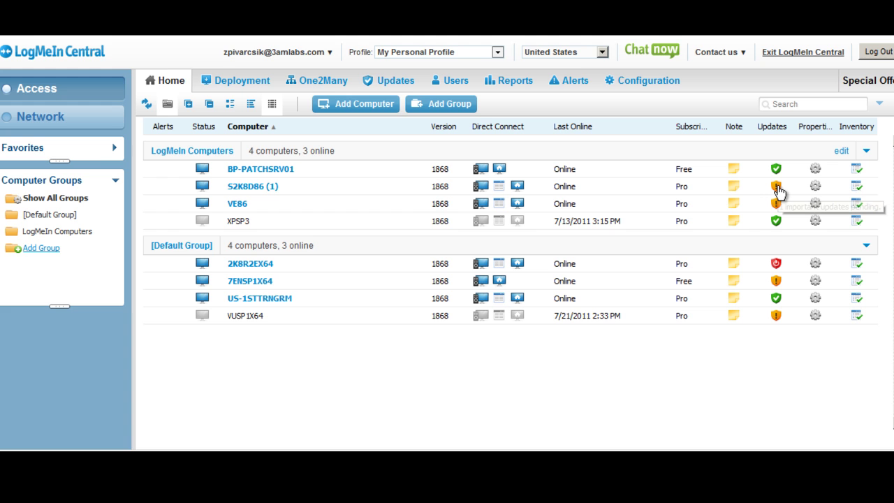
pyautogui.moveTo(779, 209)
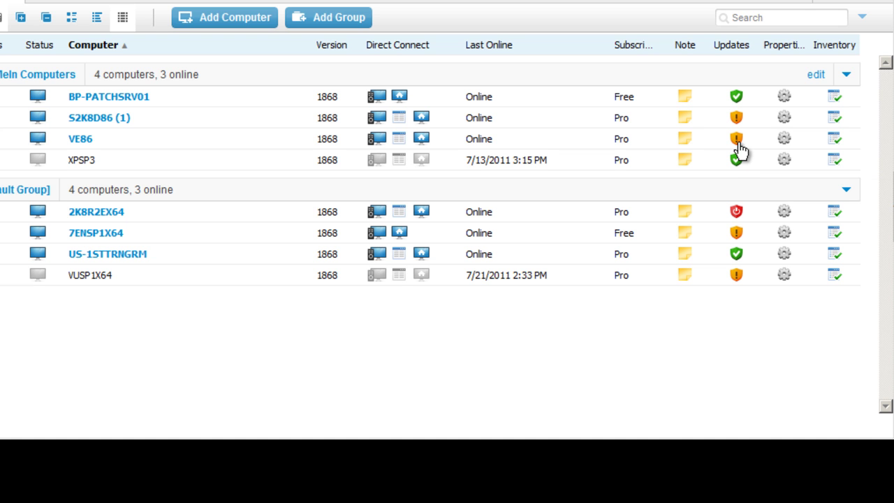
pyautogui.click(737, 140)
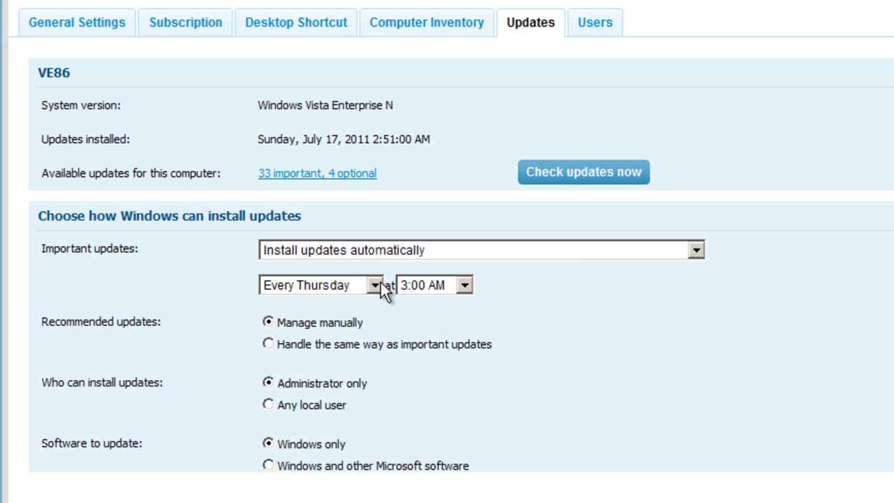
# Look through the available days and times for VE86's automatic installation schedule without changing them
pyautogui.click(464, 286)
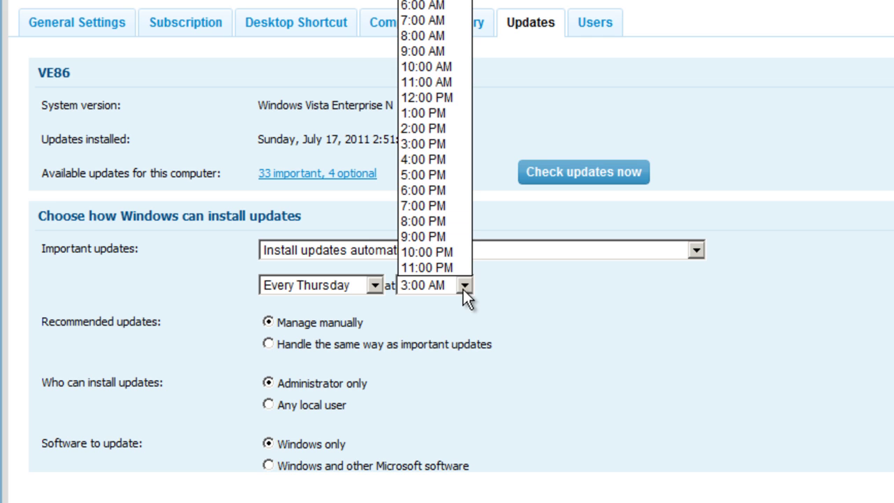
pyautogui.click(375, 286)
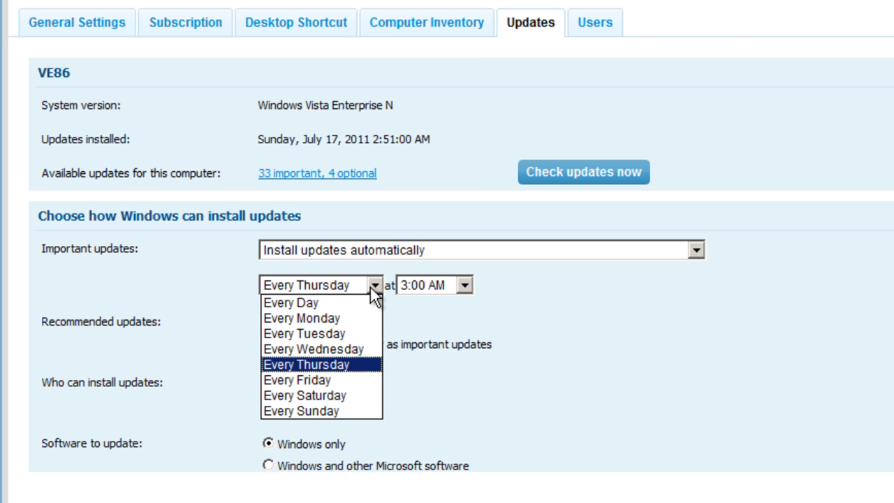
pyautogui.click(464, 287)
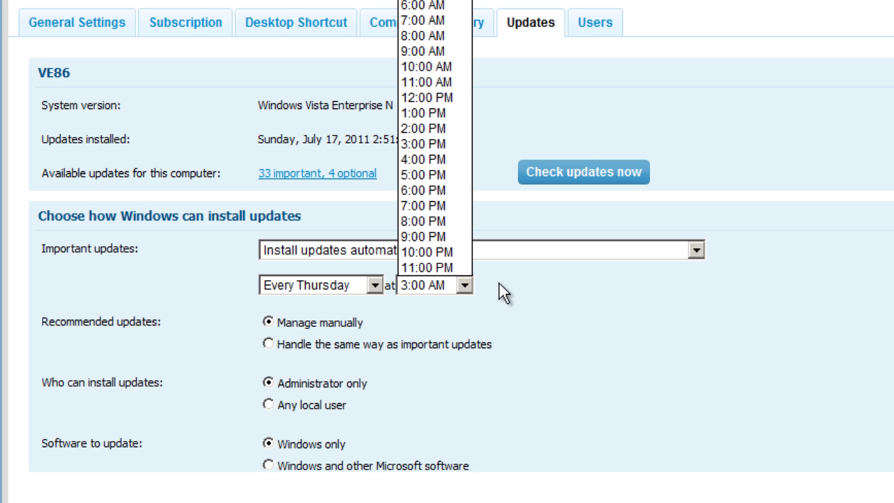
pyautogui.click(554, 292)
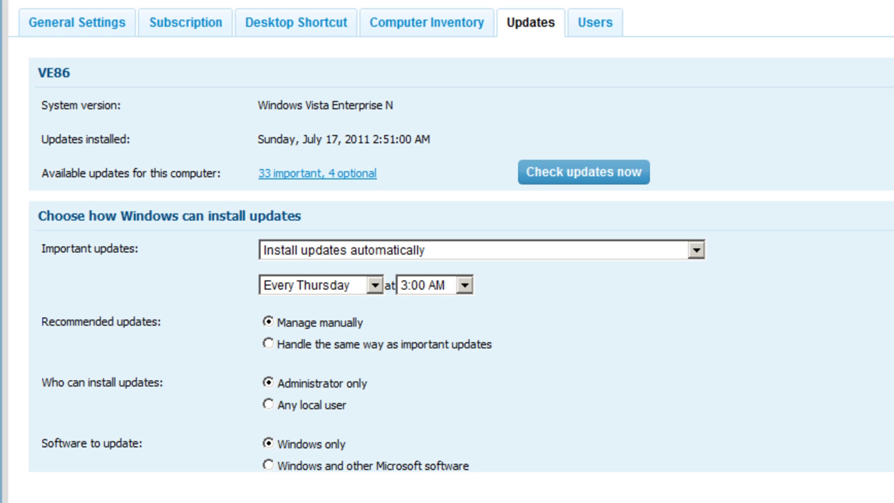
# Change how the settings are delivered to hosts, setting the connection attempt duration to 7 minutes
pyautogui.scroll(-3, 451, 236)
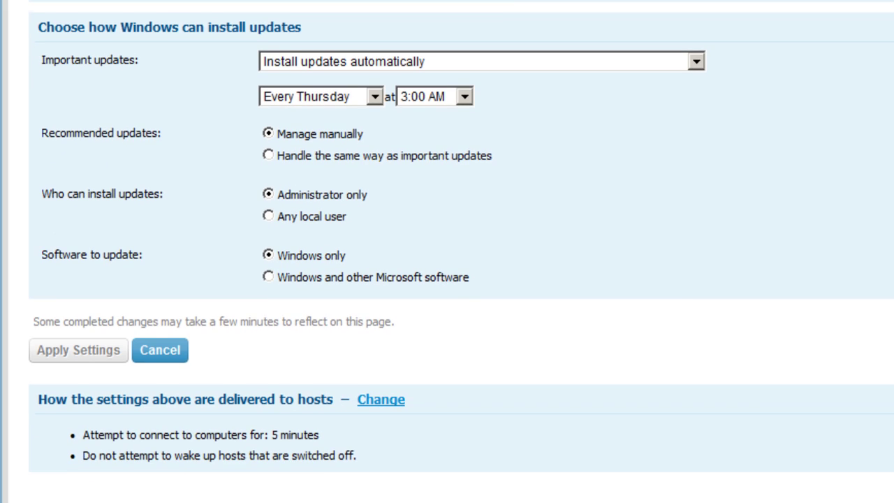
pyautogui.scroll(-1, 461, 238)
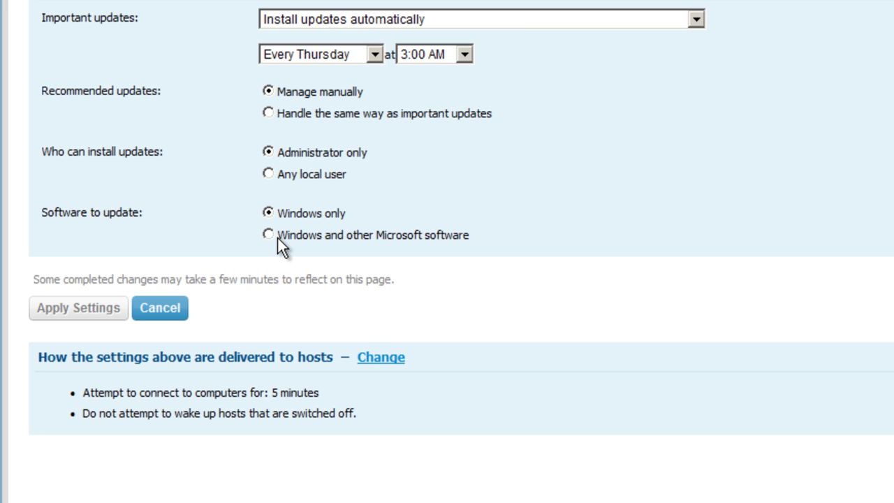
pyautogui.click(383, 359)
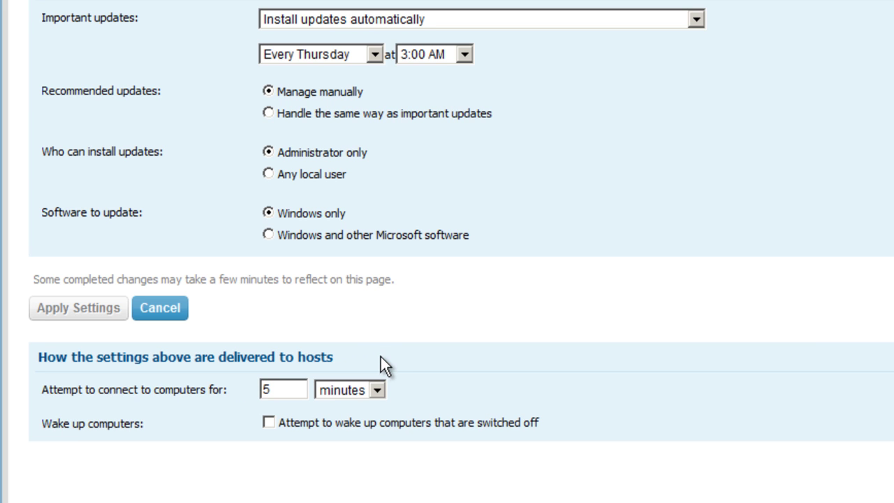
pyautogui.click(378, 391)
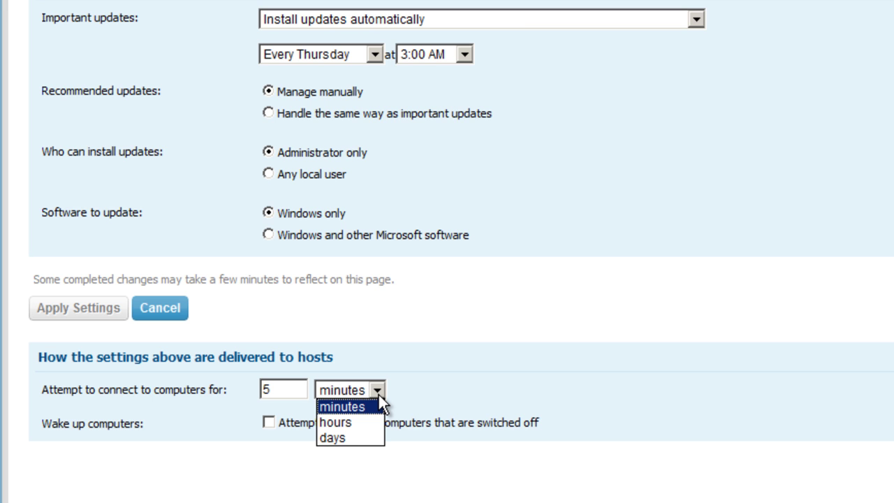
pyautogui.click(287, 389)
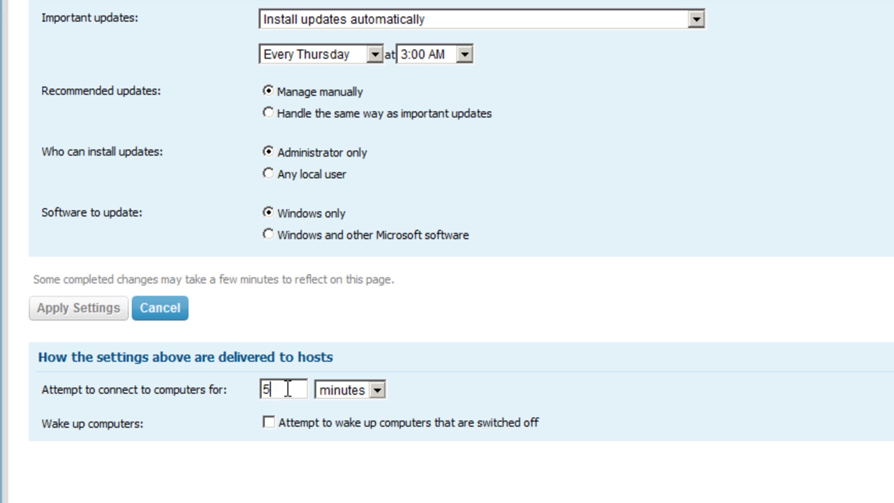
pyautogui.press('BackSpace')
pyautogui.write('7')
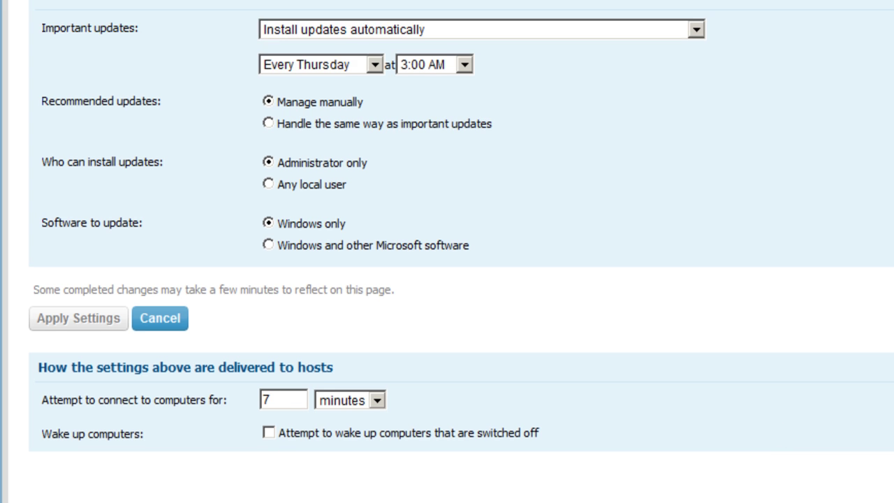
# Set VE86's important updates option to "Download updates but let me choose whether to install them"
pyautogui.scroll(3, 448, 252)
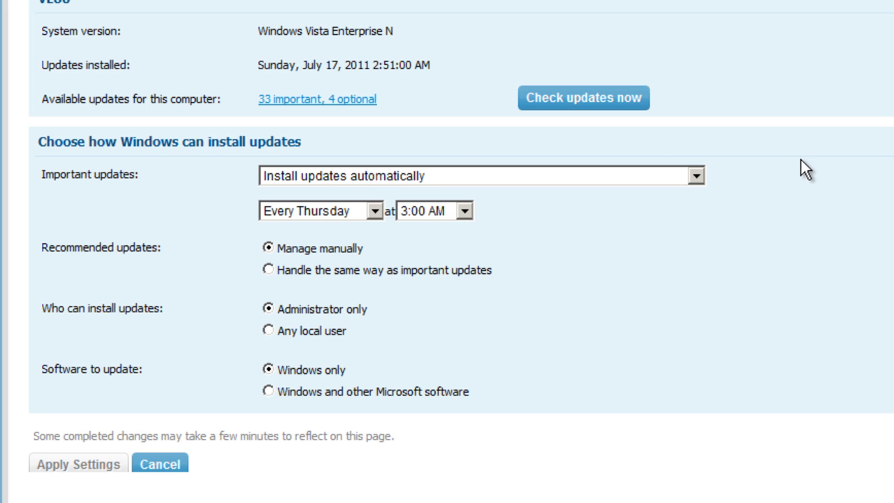
pyautogui.click(695, 177)
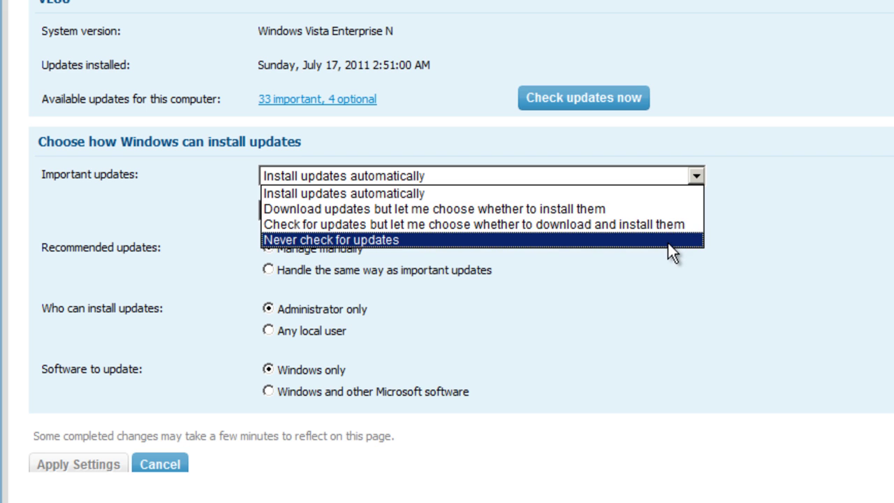
pyautogui.click(668, 208)
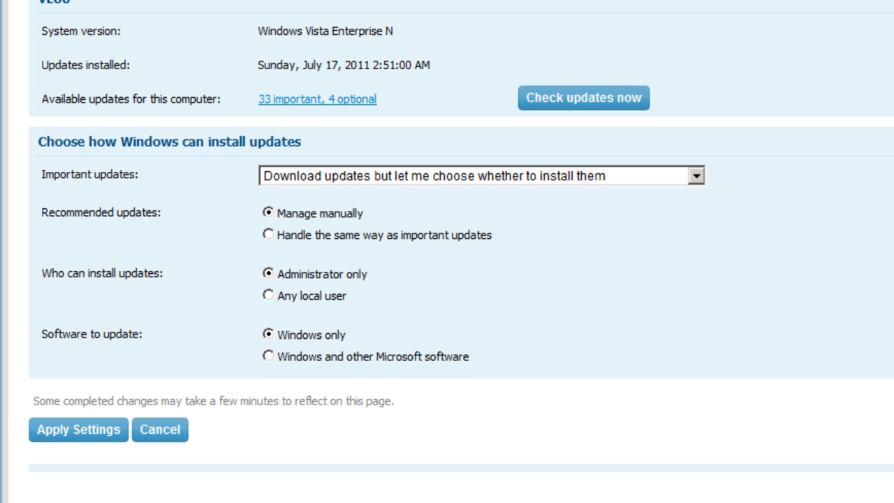
# Open VE86's available updates and select only the important updates 890830, 979306, 968389 and 952287
pyautogui.scroll(2, 461, 237)
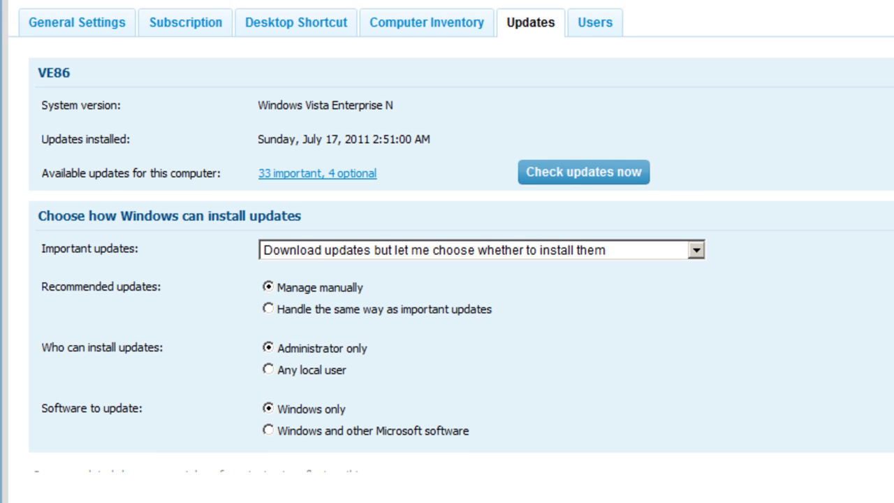
pyautogui.click(339, 183)
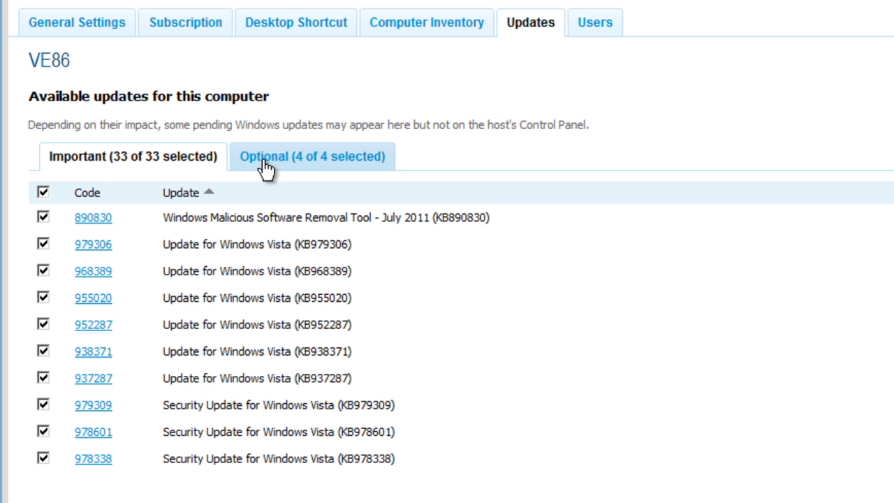
pyautogui.click(42, 192)
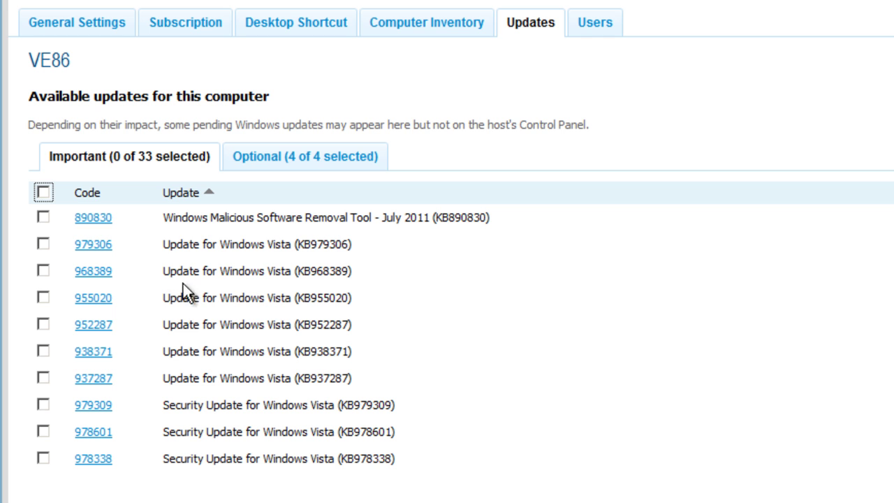
pyautogui.click(41, 218)
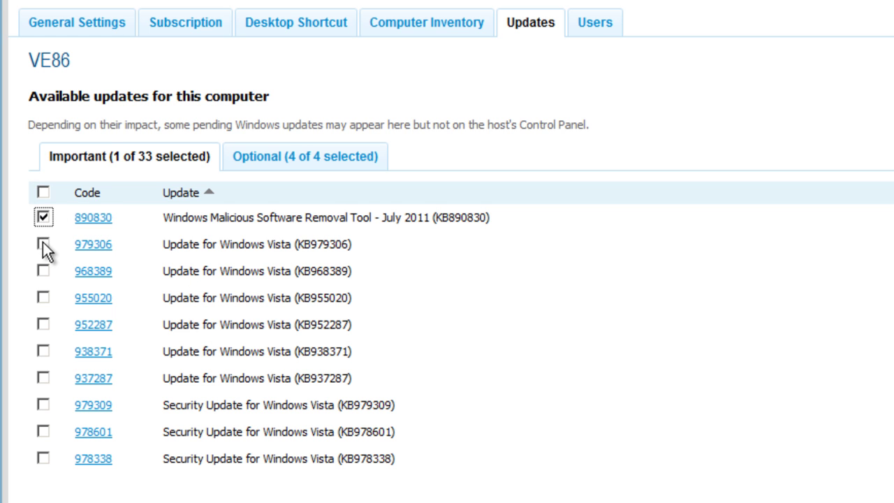
pyautogui.click(43, 244)
pyautogui.click(44, 271)
pyautogui.click(48, 326)
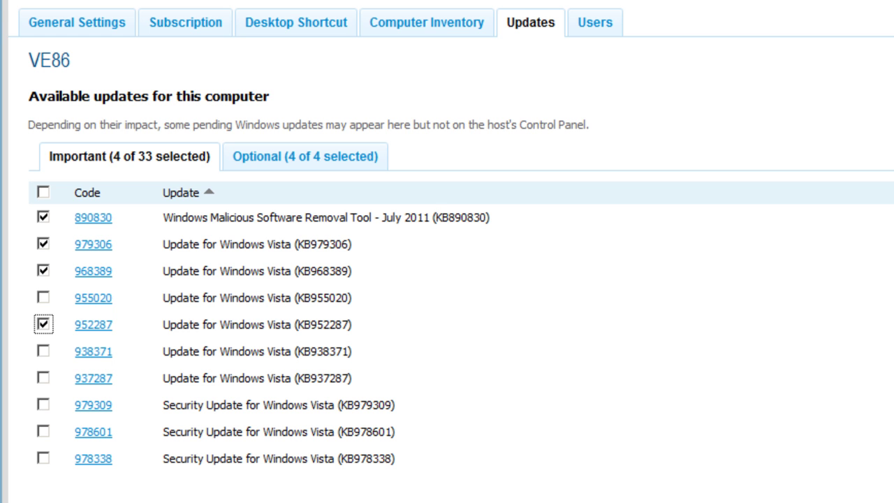
# Review the rest of VE86's important updates and the delivery settings beneath the list
pyautogui.scroll(-4, 447, 252)
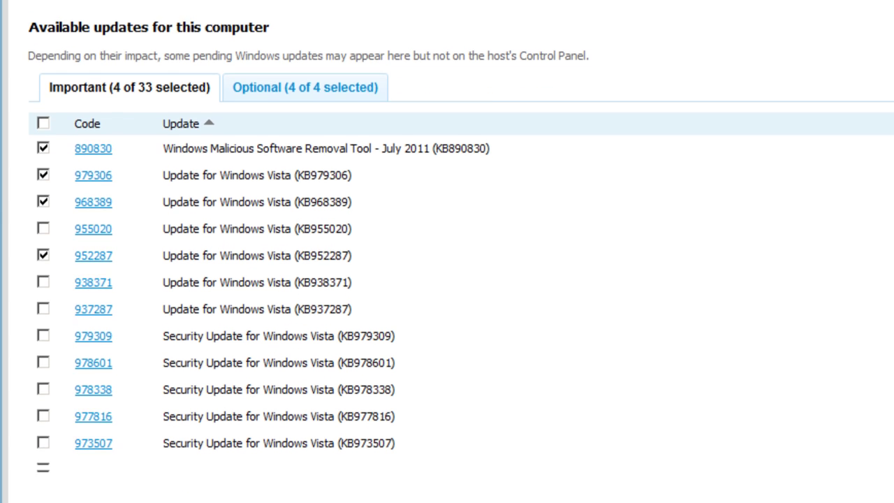
pyautogui.scroll(-4, 447, 252)
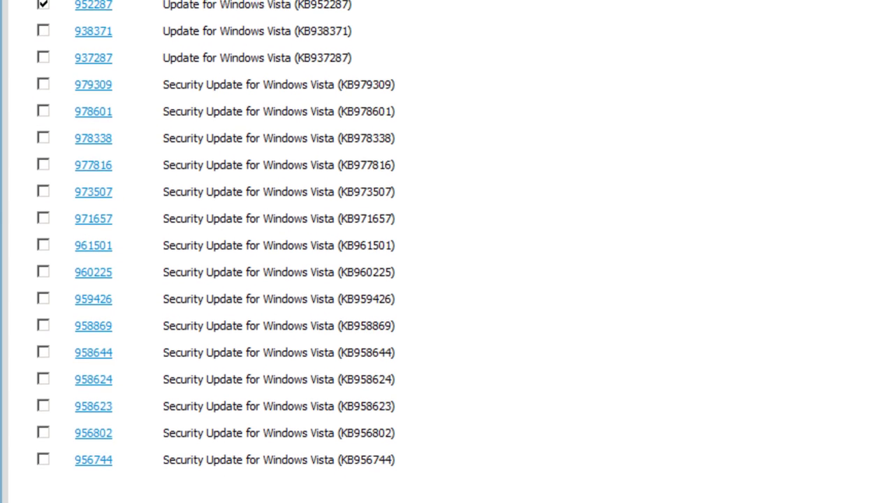
pyautogui.scroll(-3, 447, 251)
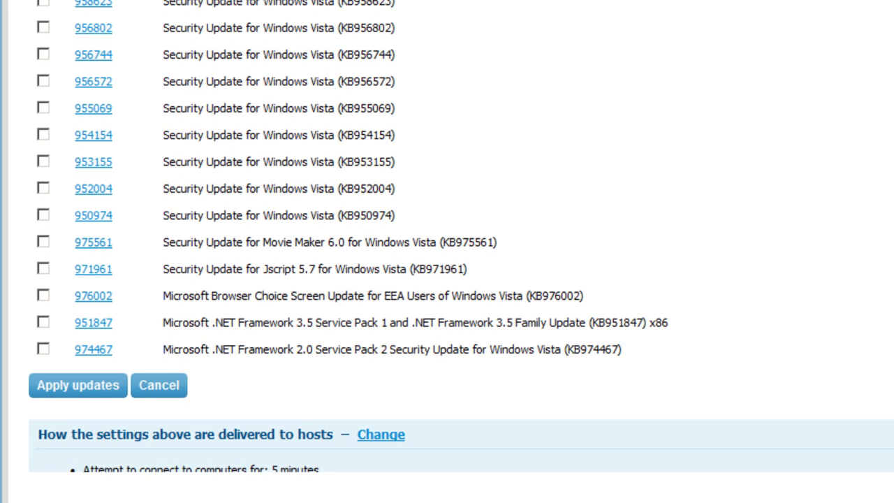
pyautogui.scroll(-1, 447, 252)
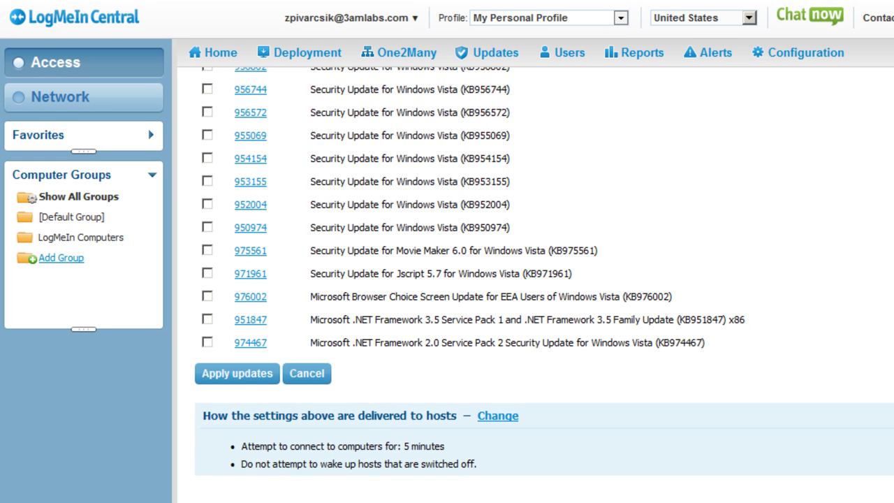
pyautogui.scroll(9, 531, 280)
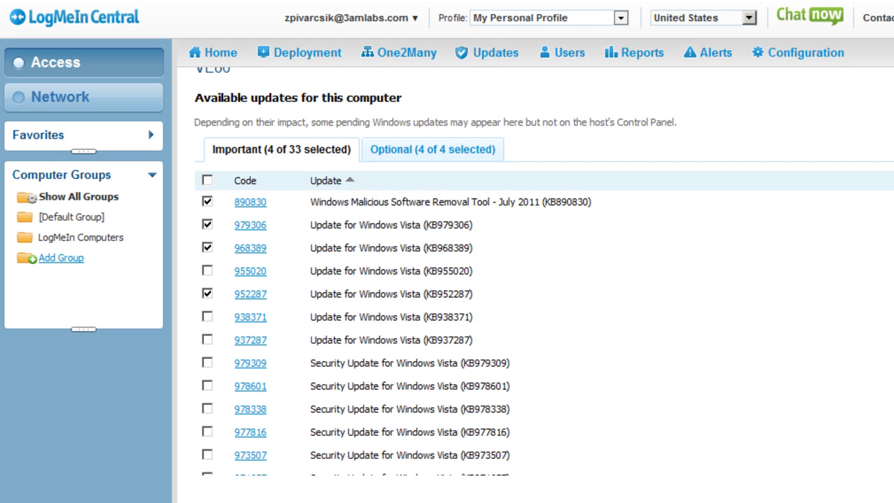
pyautogui.scroll(2, 531, 279)
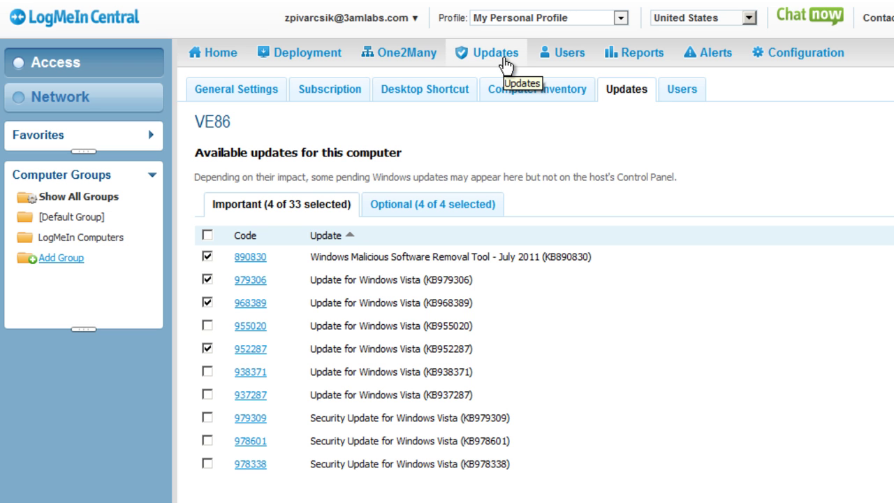
# View the available updates for all computers in LogMeIn Computers and [Default Group] through the updates overview, and return to the home page
pyautogui.click(506, 65)
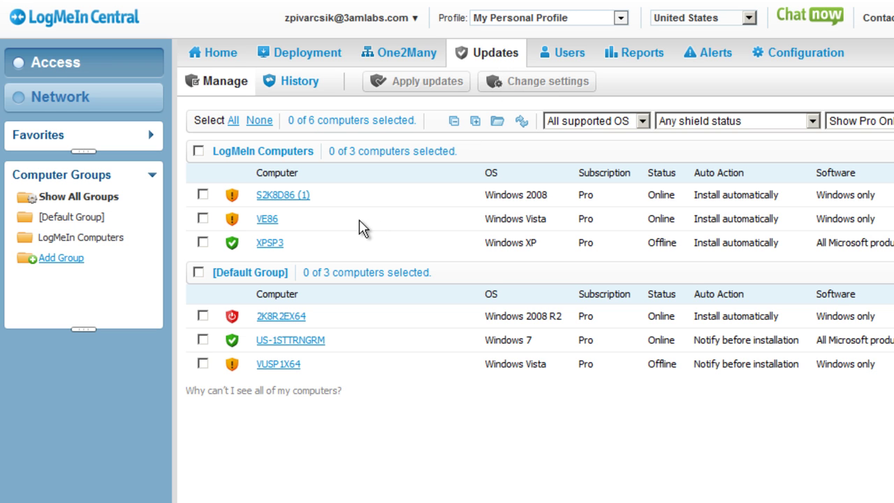
pyautogui.click(203, 196)
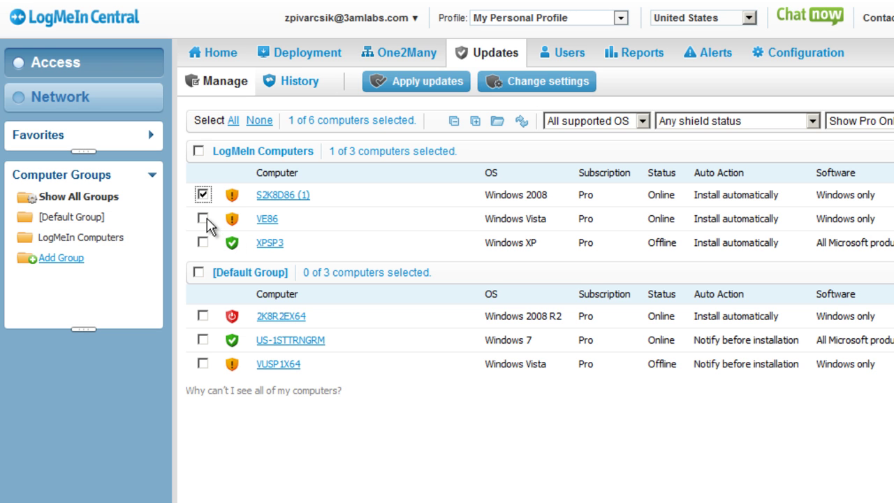
pyautogui.click(203, 219)
pyautogui.click(203, 244)
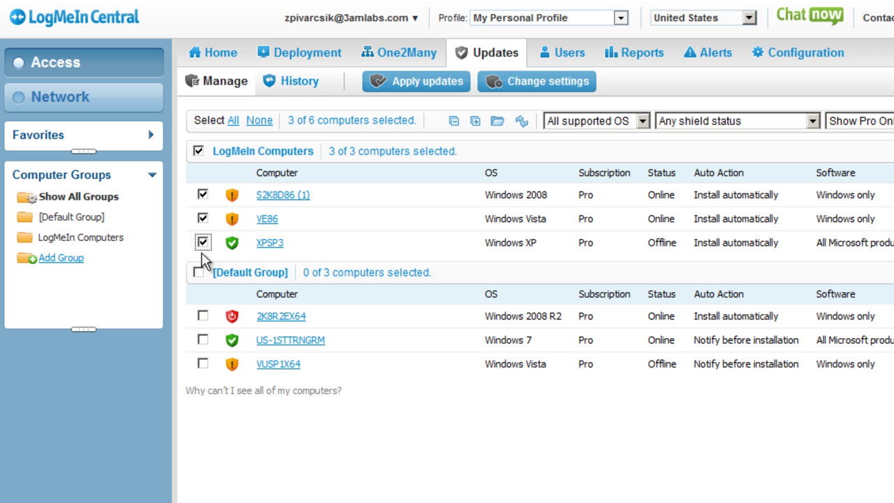
pyautogui.click(199, 273)
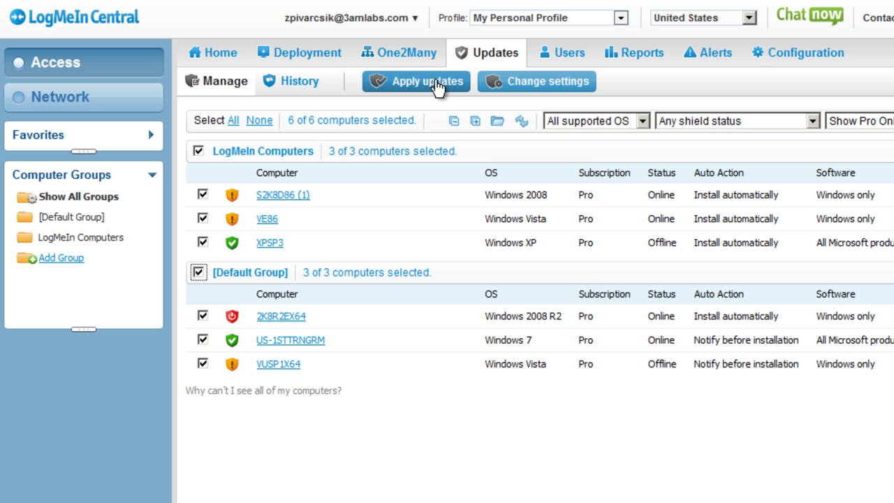
pyautogui.click(438, 85)
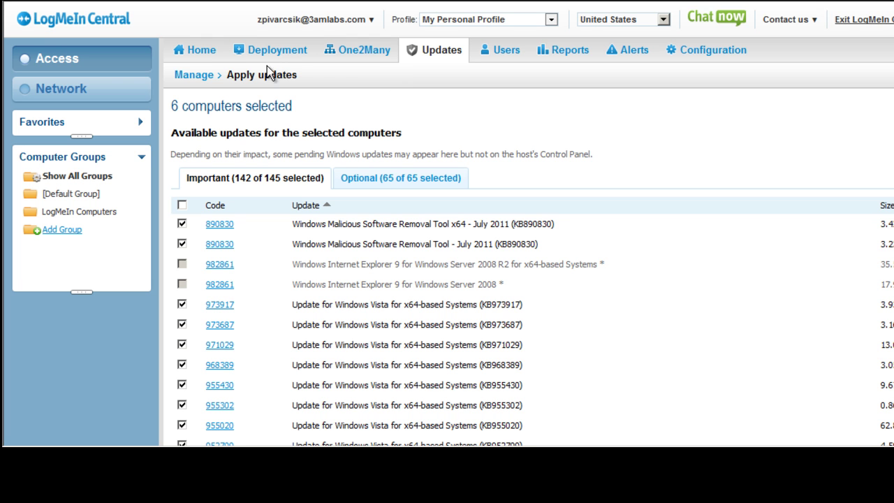
pyautogui.click(201, 50)
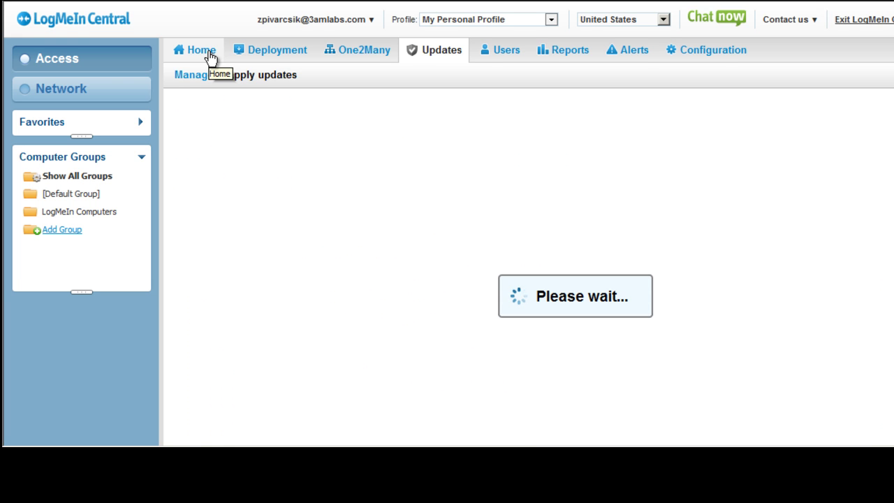